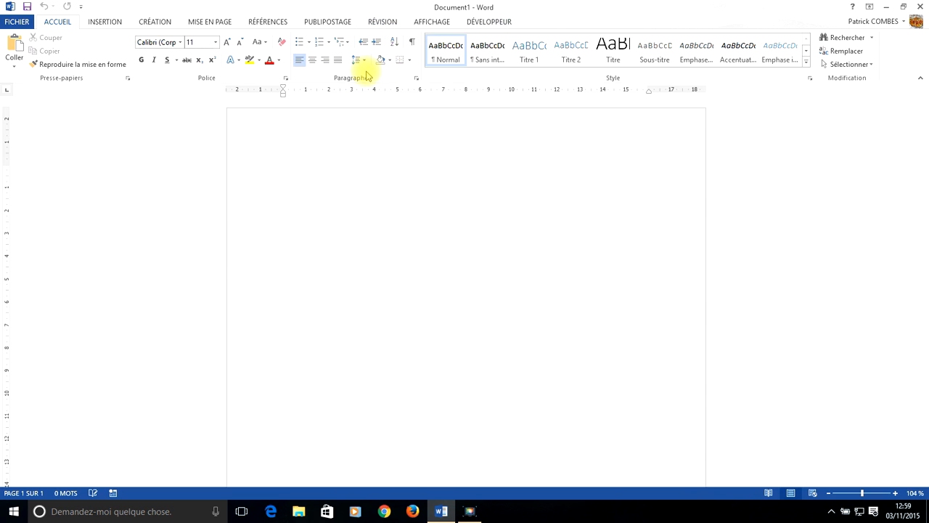
Open the ribbon customization options and look through the Presse-papiers group and the list of common commands.
{"action": "right_click", "coordinate": [902, 57]}
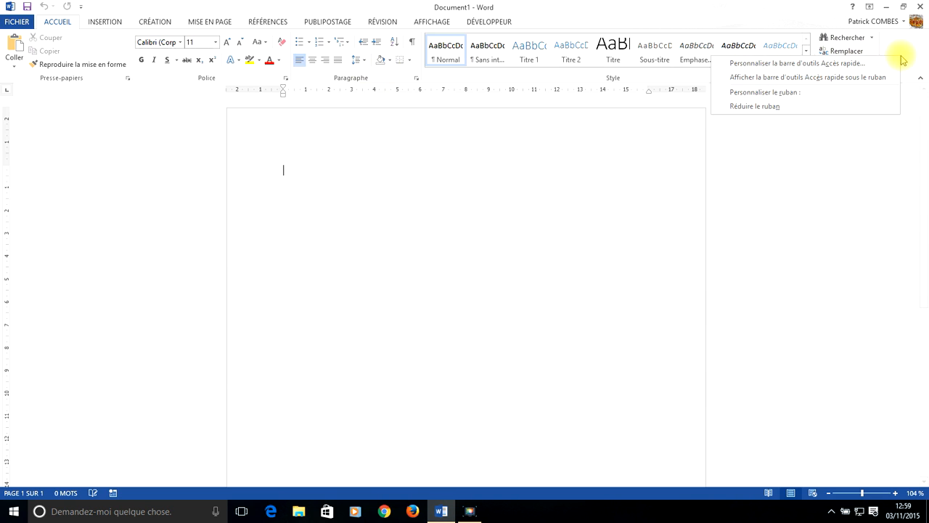
{"action": "left_click", "coordinate": [781, 93]}
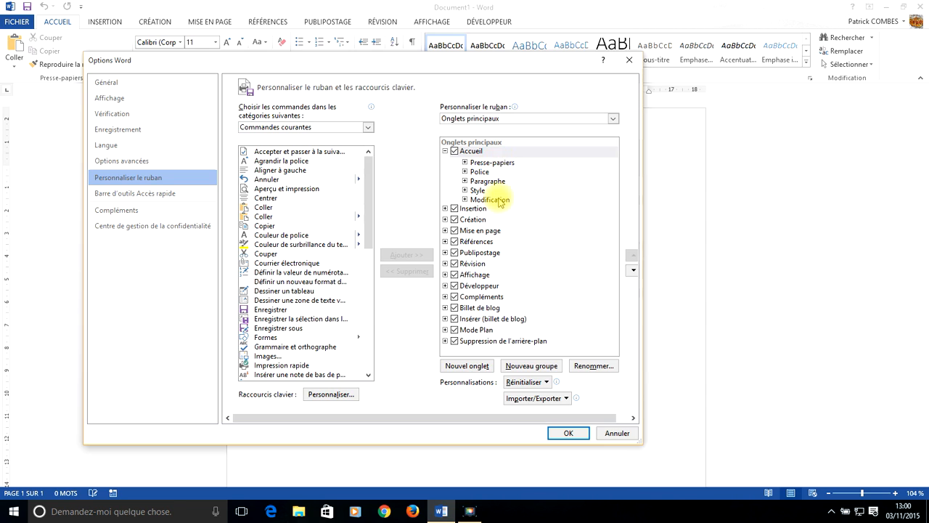
{"action": "left_click", "coordinate": [465, 163]}
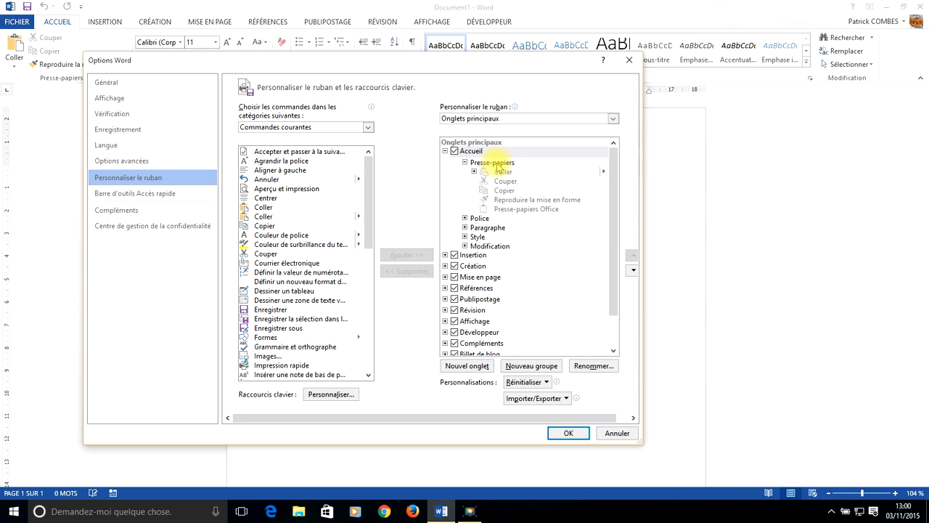
{"action": "left_click", "coordinate": [464, 163]}
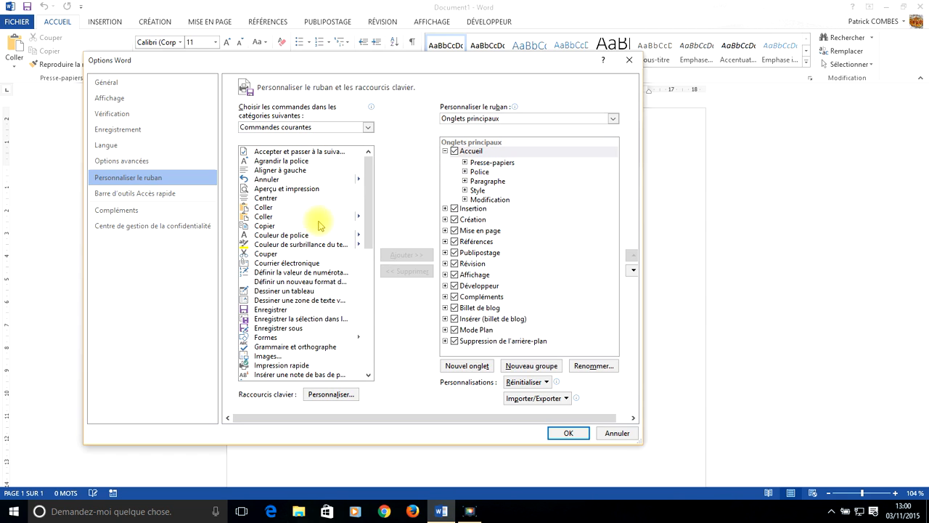
{"action": "scroll", "coordinate": [305, 218], "scroll_direction": "down", "scroll_amount": 12}
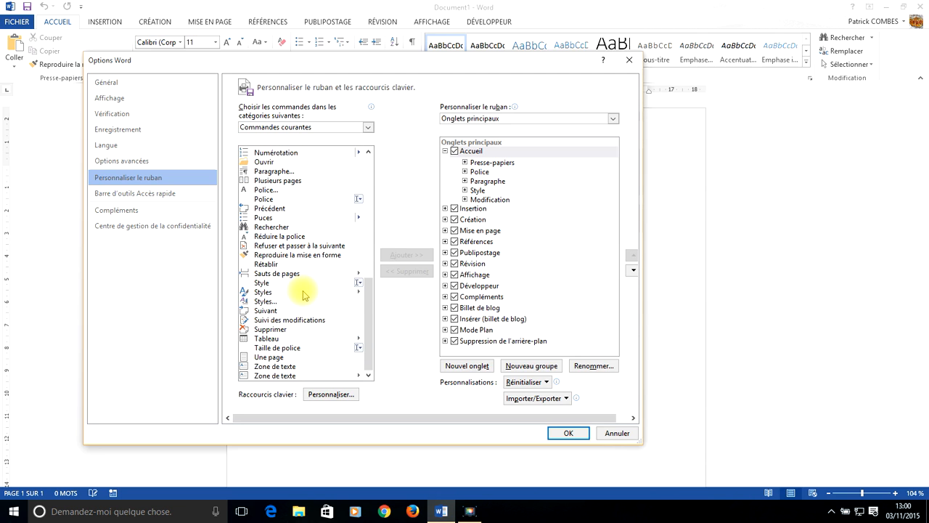
{"action": "scroll", "coordinate": [302, 293], "scroll_direction": "up", "scroll_amount": 12}
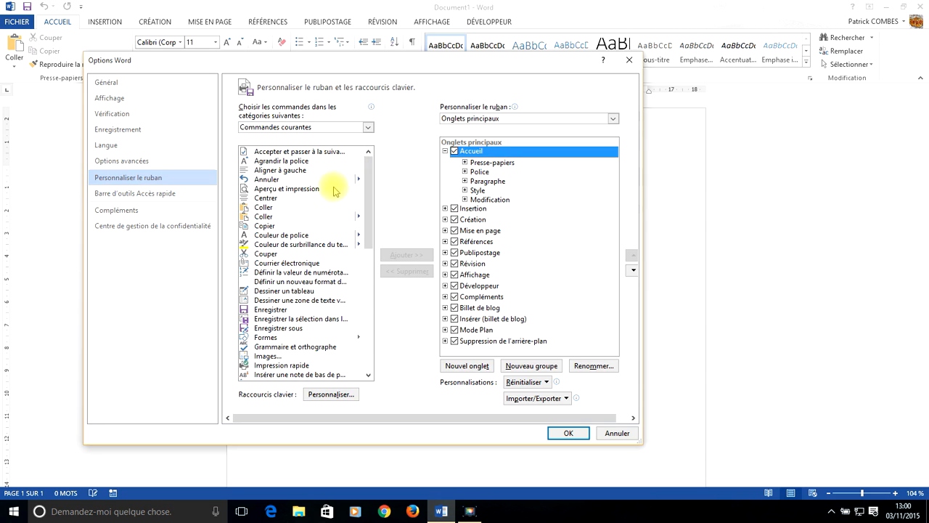
List the Onglets d'outils commands and select Formes in the drawing tools' Format > Insérer des formes group.
{"action": "left_click", "coordinate": [277, 129]}
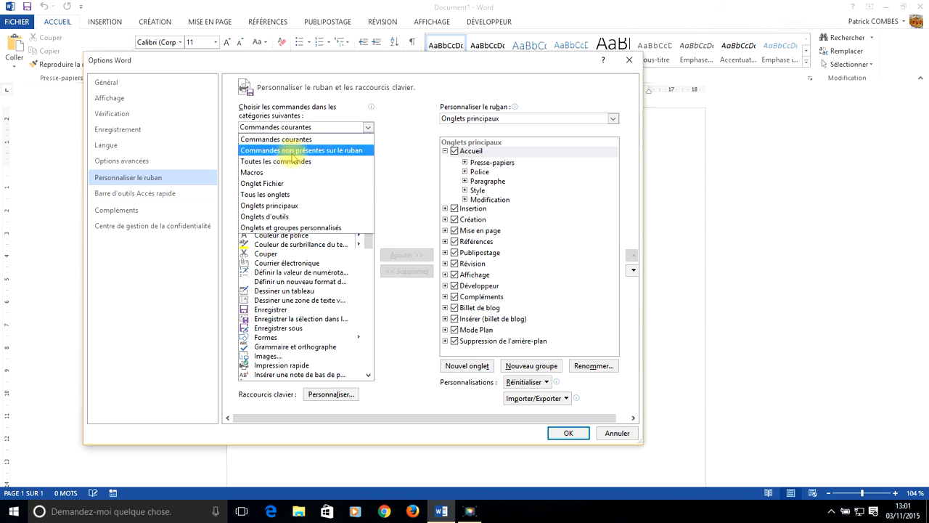
{"action": "left_click", "coordinate": [288, 216]}
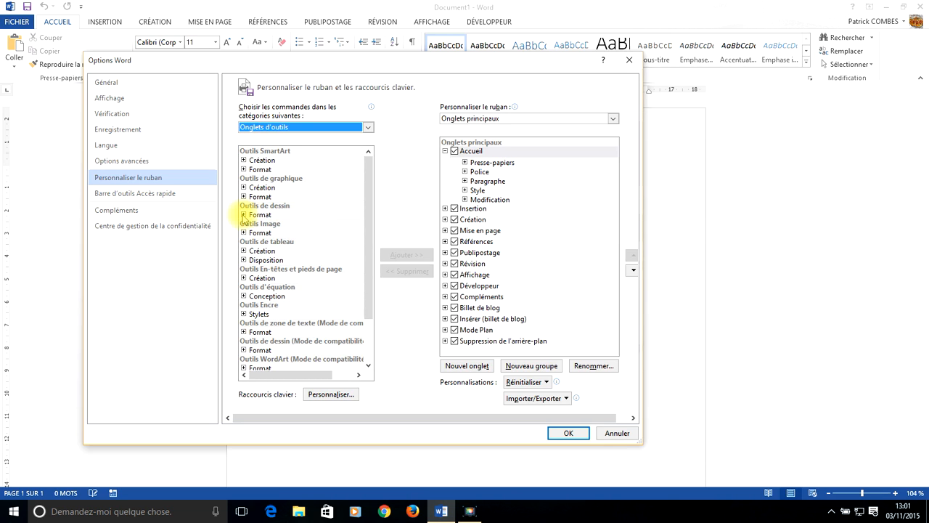
{"action": "left_click", "coordinate": [244, 215]}
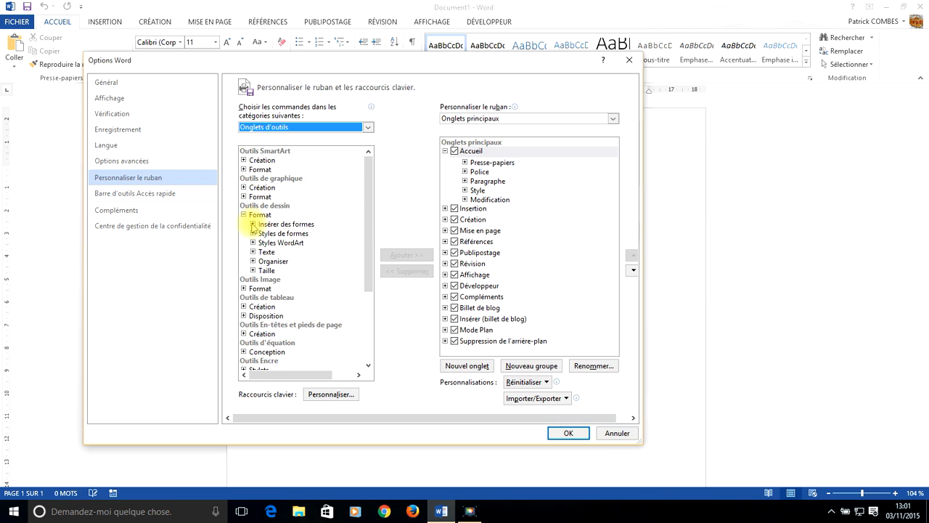
{"action": "left_click", "coordinate": [252, 224]}
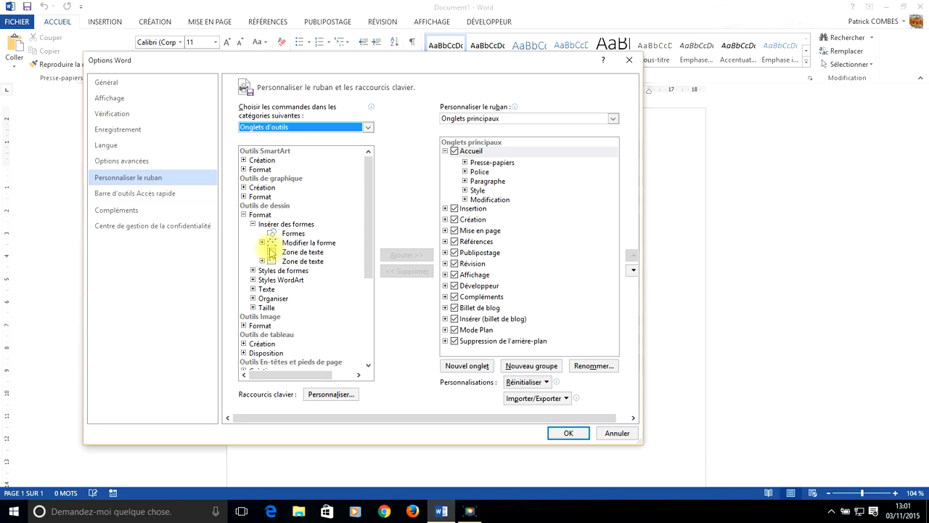
{"action": "left_click", "coordinate": [293, 233]}
Create a new group in the Accueil tab and name it "Test".
{"action": "left_click", "coordinate": [471, 151]}
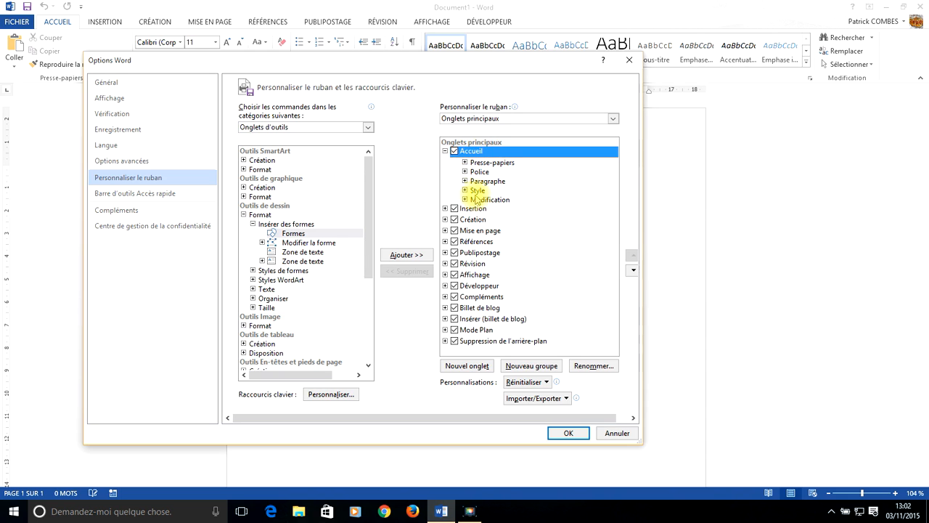
{"action": "left_click", "coordinate": [544, 374]}
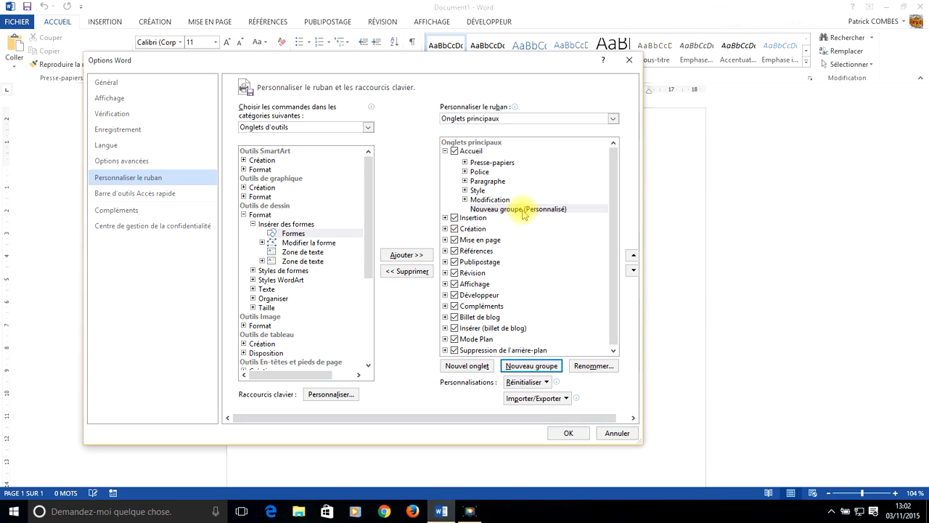
{"action": "left_click", "coordinate": [602, 367]}
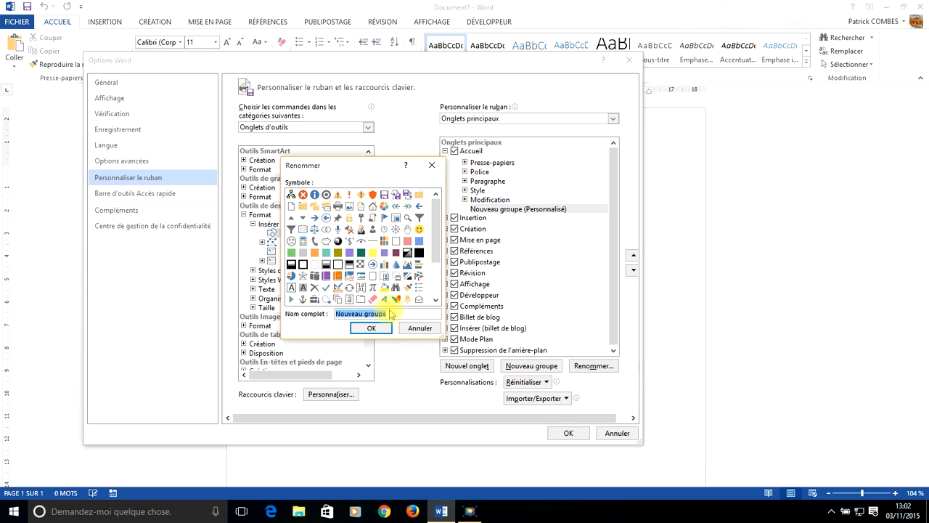
{"action": "type", "text": "Test"}
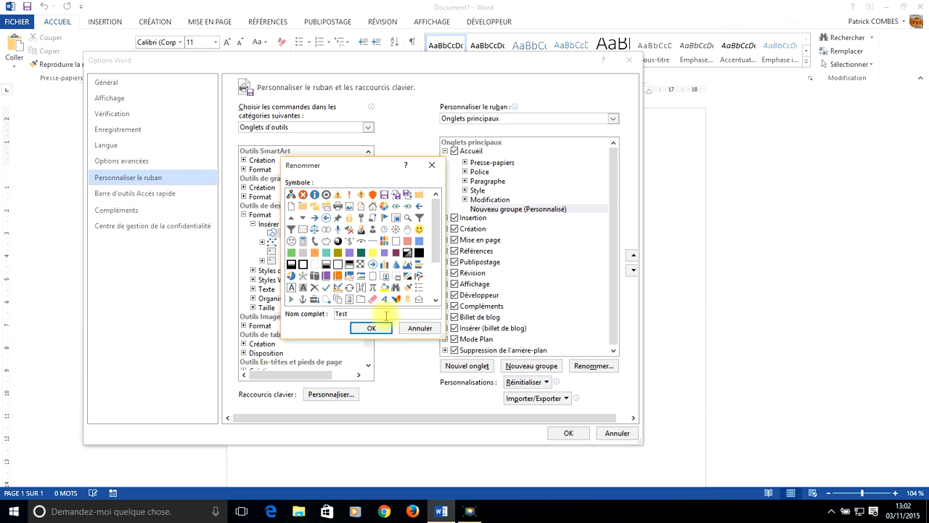
{"action": "left_click", "coordinate": [371, 328]}
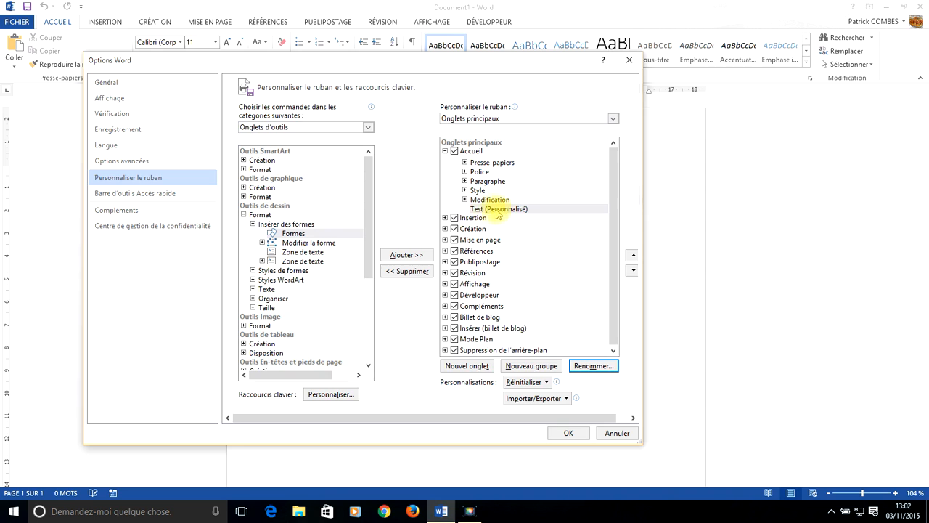
Add the Formes command to the Test group and apply the ribbon changes.
{"action": "left_click", "coordinate": [312, 234]}
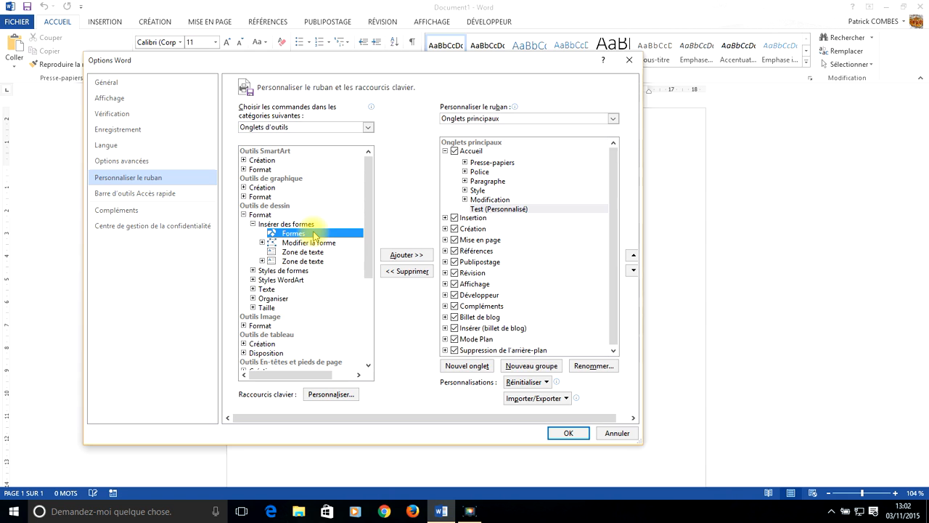
{"action": "left_click", "coordinate": [405, 257]}
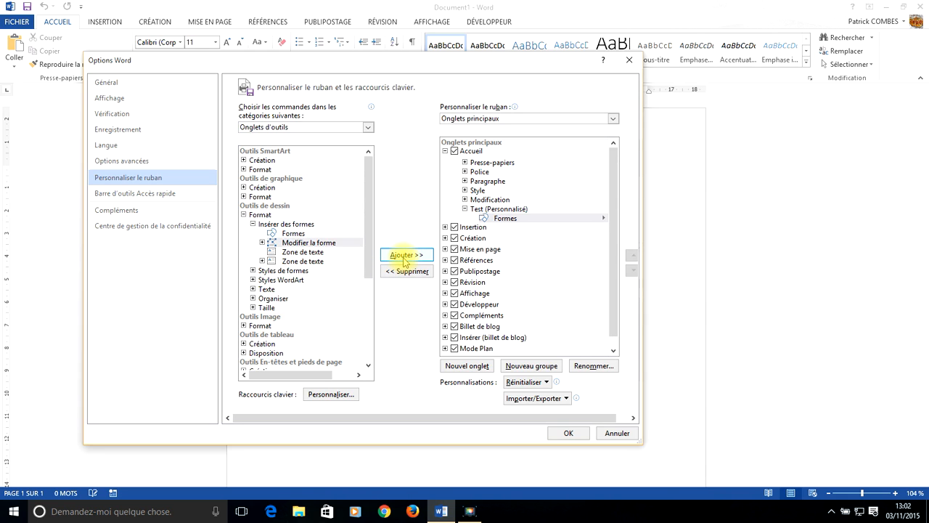
{"action": "left_click", "coordinate": [572, 433]}
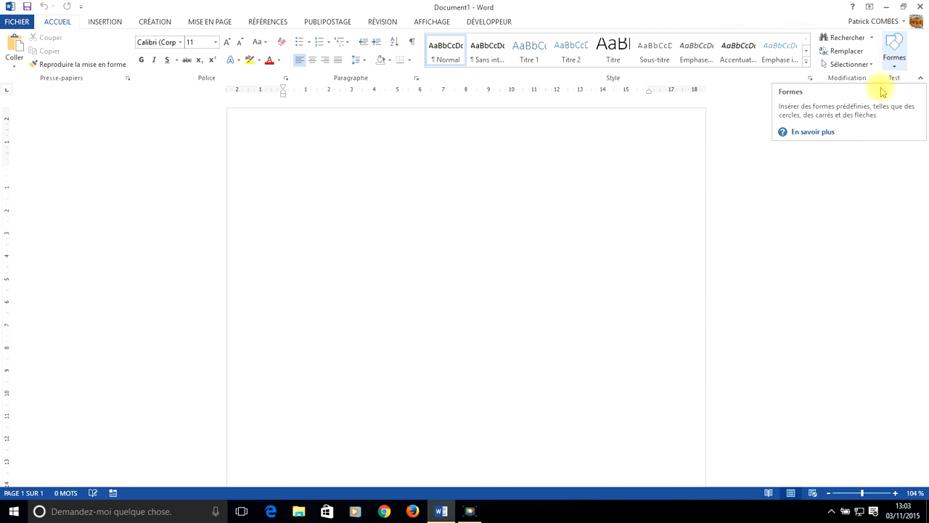
Reopen the ribbon customization options, create a new tab after Accueil and name it "Test onglet".
{"action": "right_click", "coordinate": [921, 55]}
{"action": "left_click", "coordinate": [864, 91]}
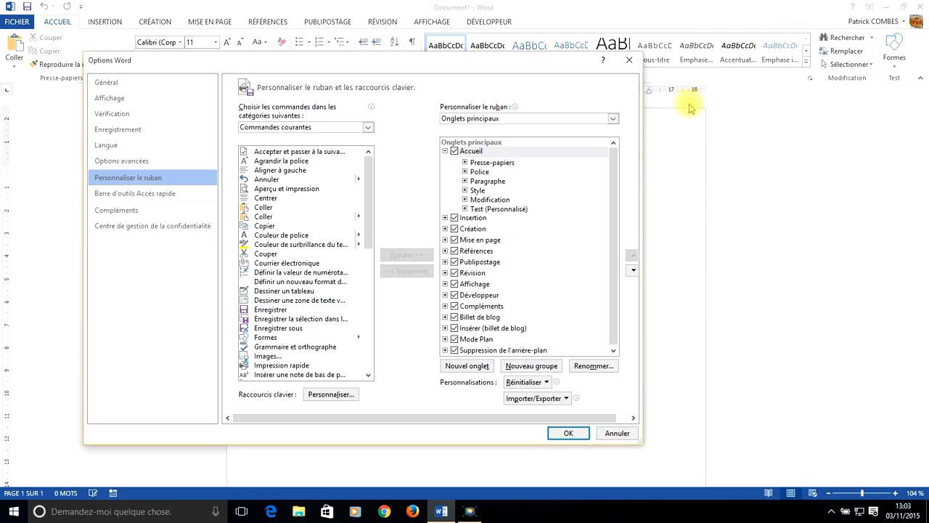
{"action": "left_click", "coordinate": [467, 366]}
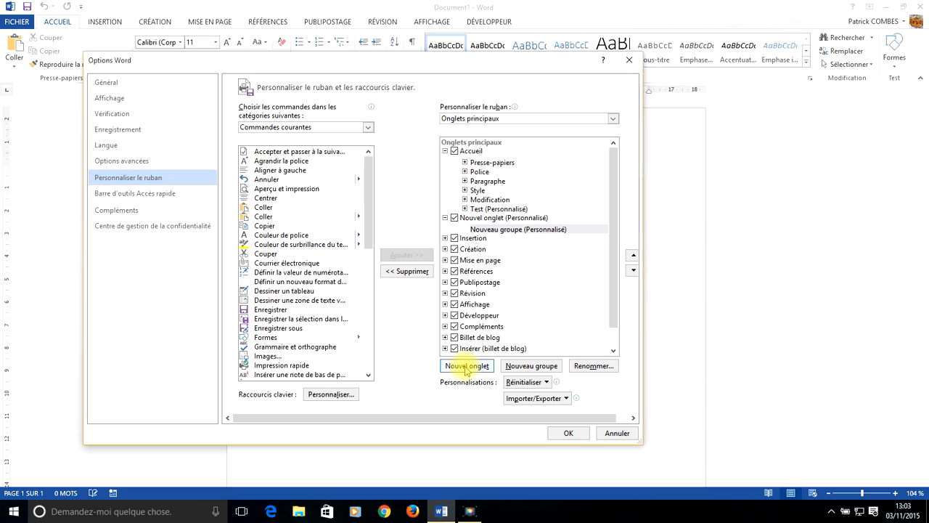
{"action": "left_click", "coordinate": [497, 219]}
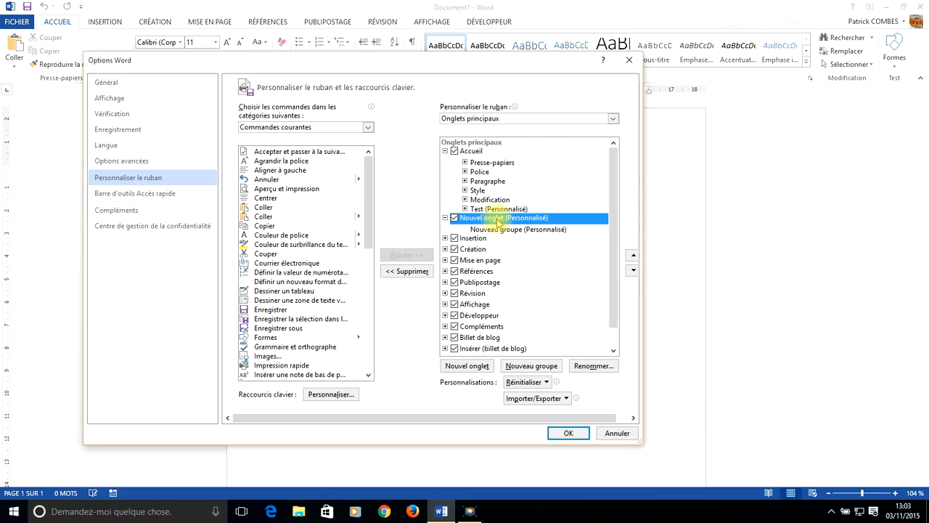
{"action": "left_click", "coordinate": [589, 364]}
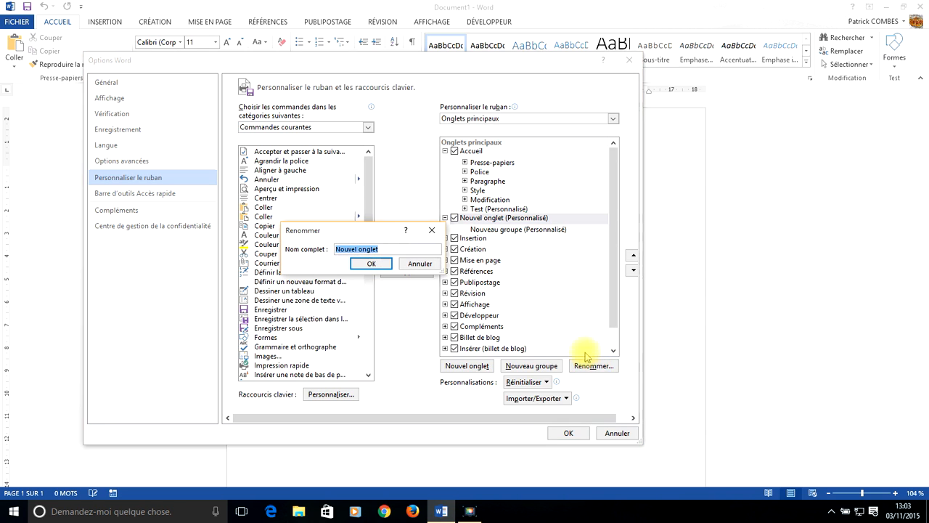
{"action": "type", "text": "Test "}
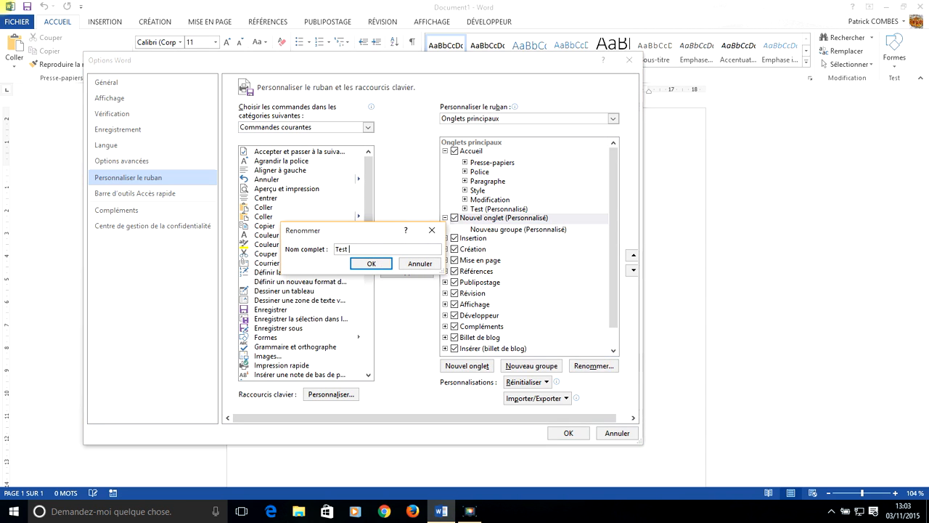
{"action": "type", "text": "onglet"}
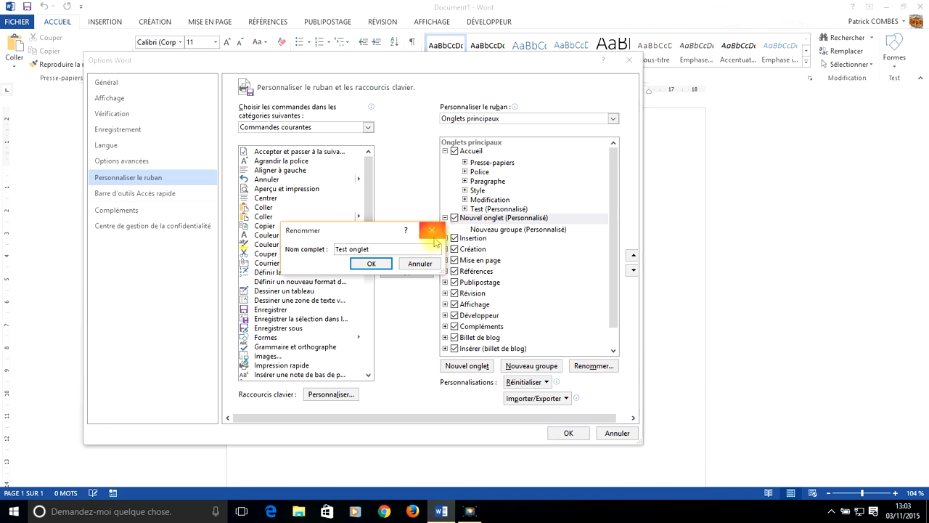
{"action": "left_click", "coordinate": [381, 261]}
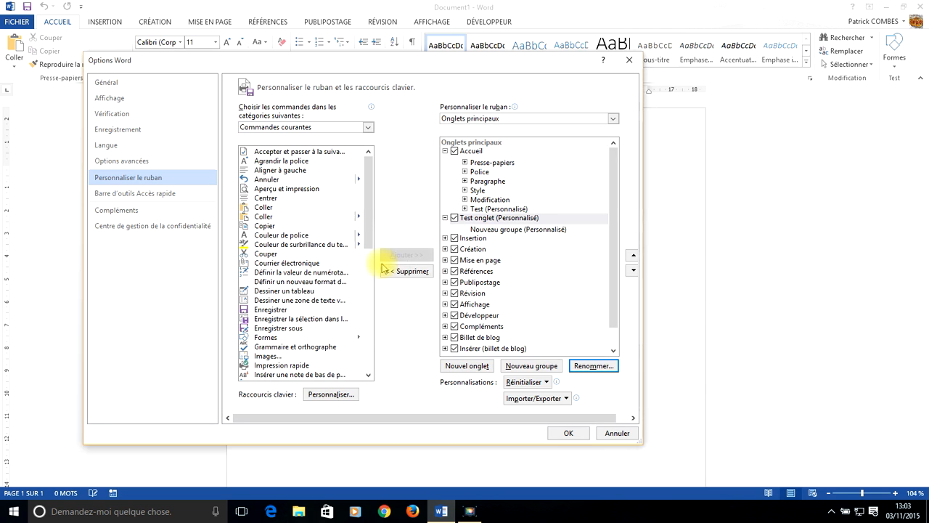
Rename the new group inside the Test onglet tab as "Groupe".
{"action": "left_click", "coordinate": [500, 230]}
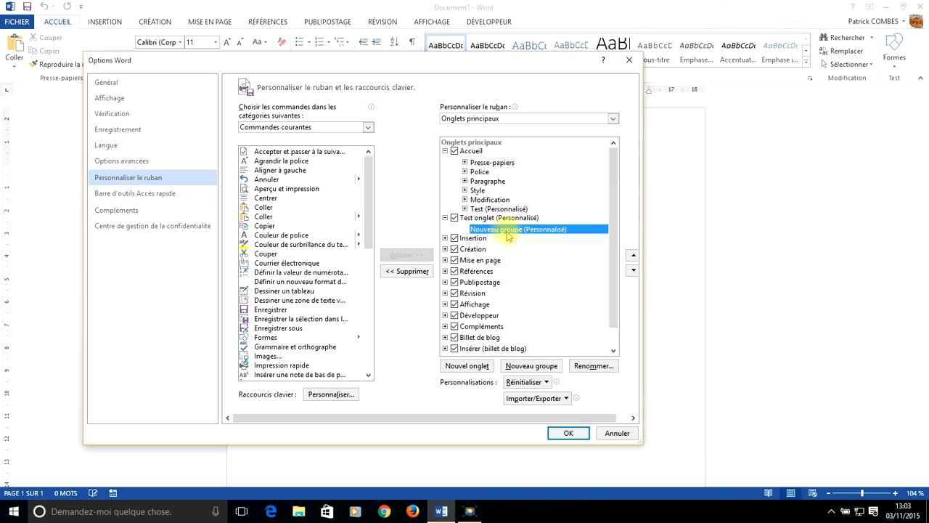
{"action": "left_click", "coordinate": [592, 367]}
{"action": "type", "text": "Gr"}
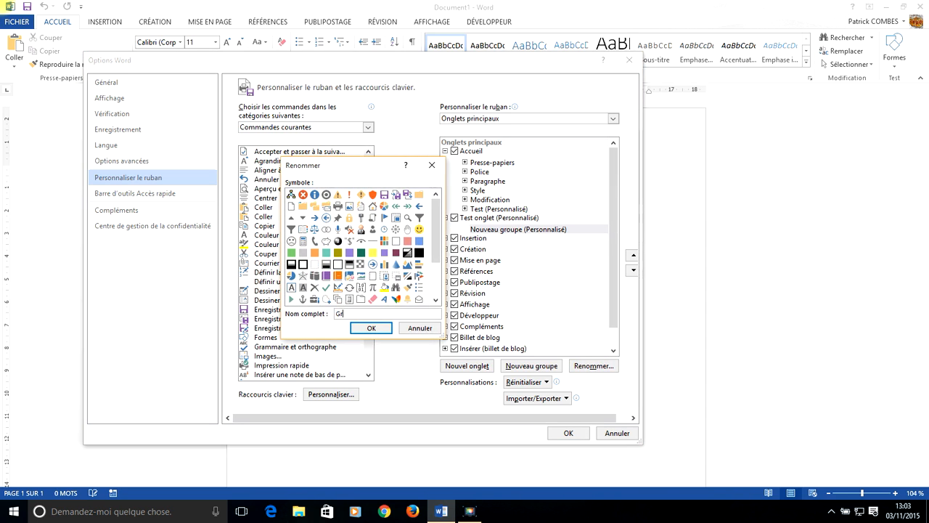
{"action": "type", "text": "oupe"}
{"action": "left_click", "coordinate": [371, 328]}
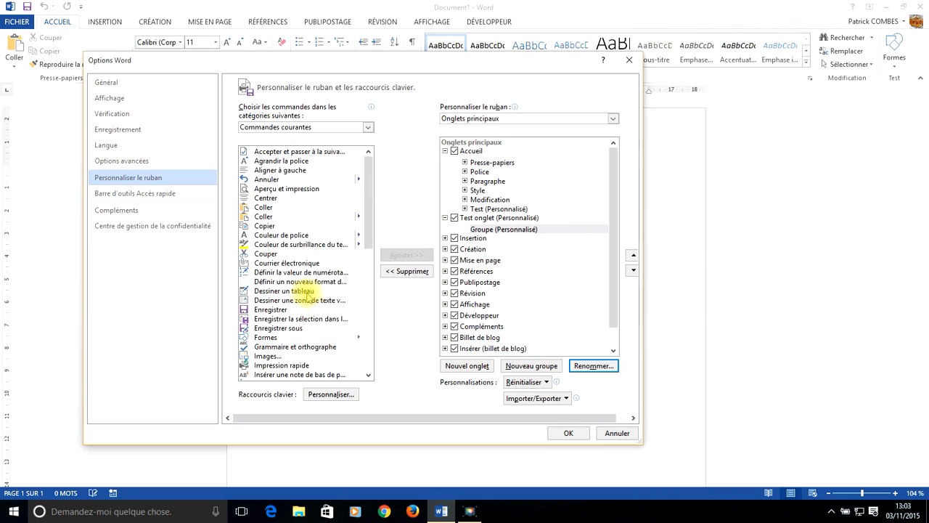
Add the commands Dessiner un tableau, Enregistrer la sélection dans la galerie and Formes to Groupe.
{"action": "left_click", "coordinate": [301, 290]}
{"action": "left_click", "coordinate": [403, 255]}
{"action": "left_click", "coordinate": [291, 319]}
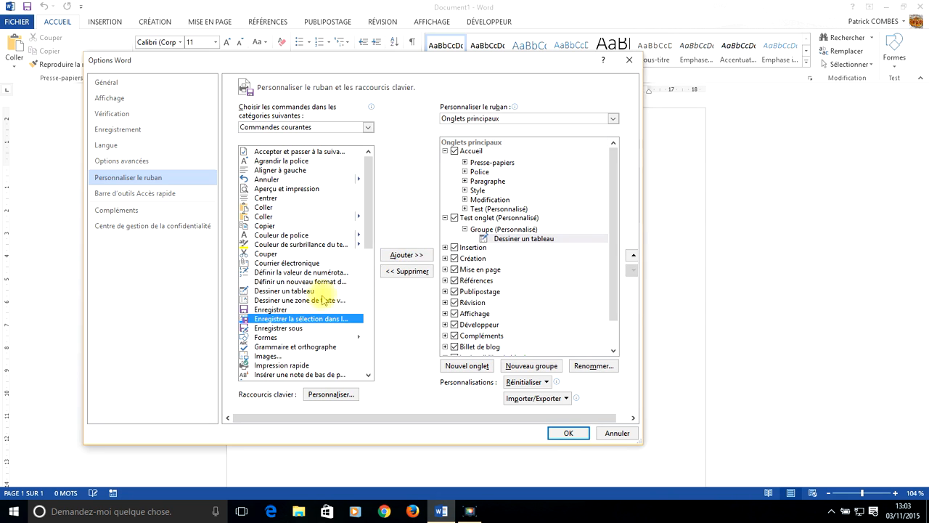
{"action": "left_click", "coordinate": [401, 254]}
{"action": "left_click", "coordinate": [283, 338]}
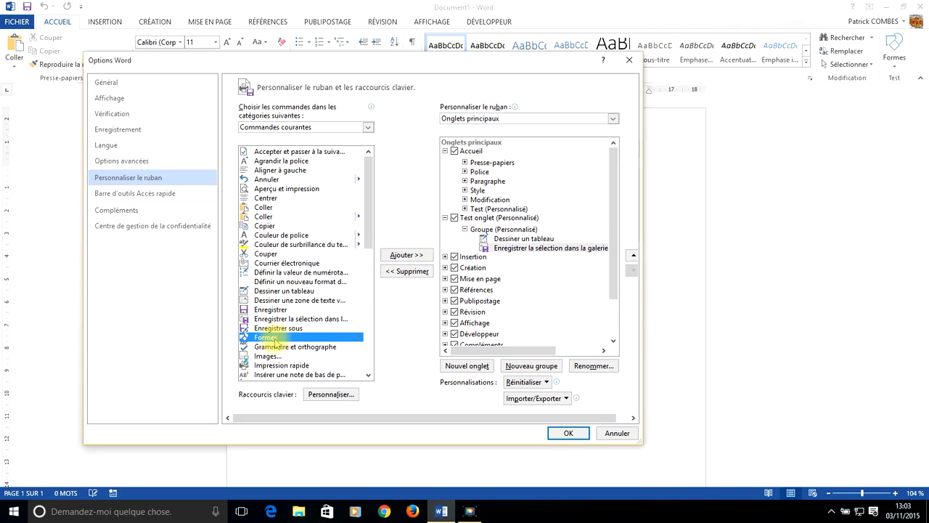
{"action": "left_click", "coordinate": [405, 255]}
Add Épaisseur and Autres couleurs de contour to Groupe from the Outils de dessin Format commands, under Styles WordArt, Contour du texte.
{"action": "left_click", "coordinate": [294, 129]}
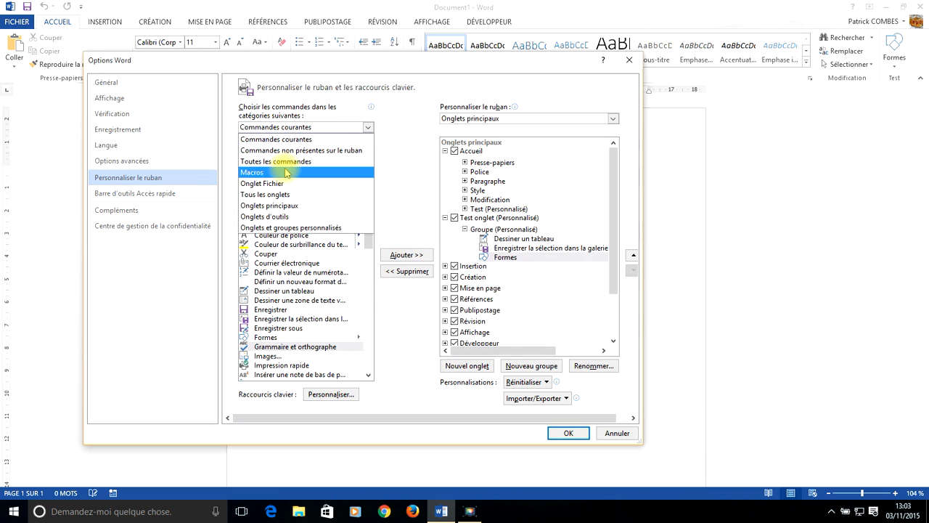
{"action": "left_click", "coordinate": [269, 216]}
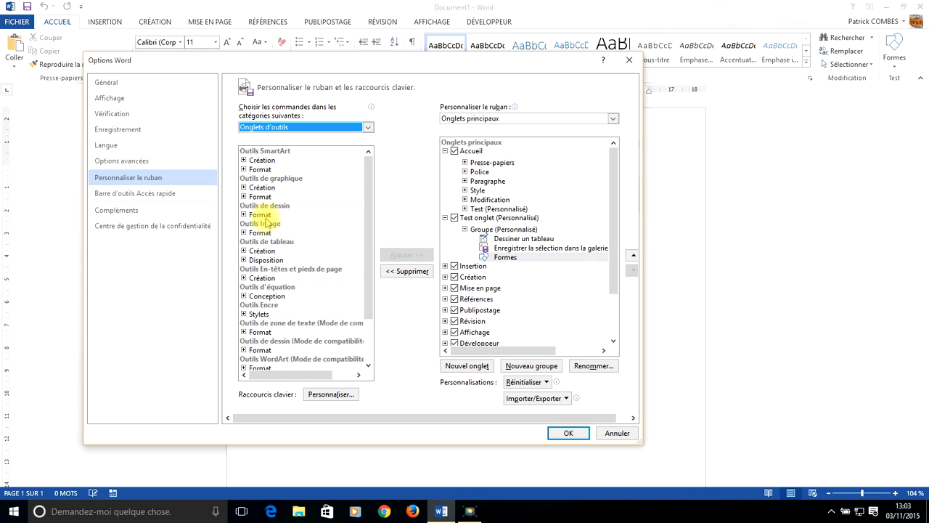
{"action": "left_click", "coordinate": [244, 214]}
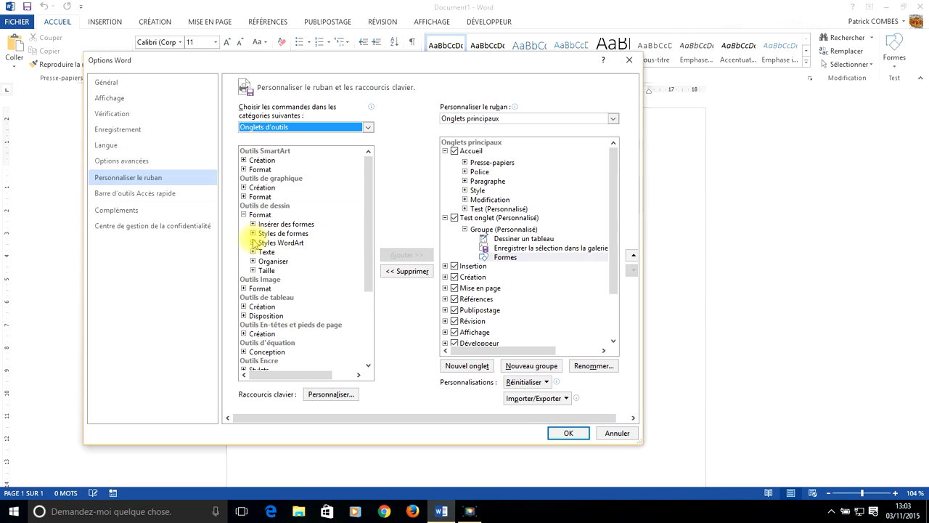
{"action": "left_click", "coordinate": [253, 243]}
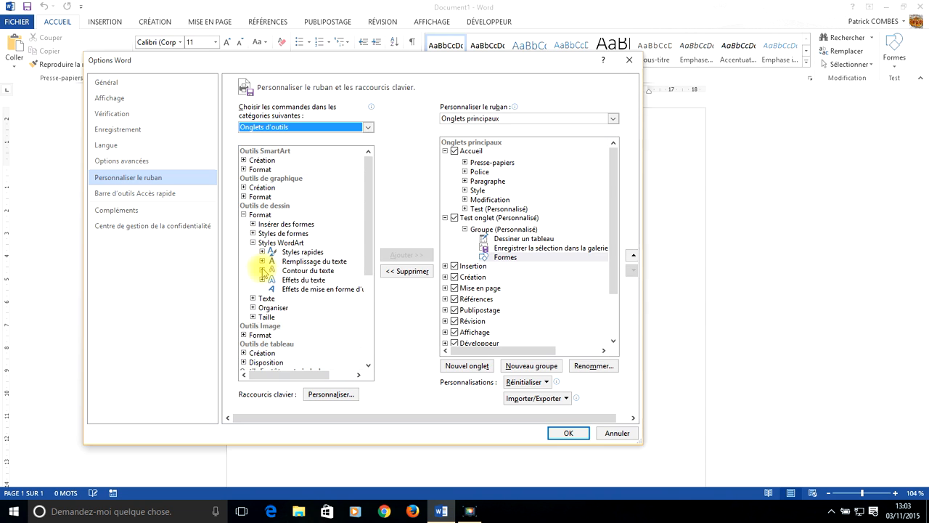
{"action": "left_click", "coordinate": [262, 270]}
{"action": "left_click", "coordinate": [307, 289]}
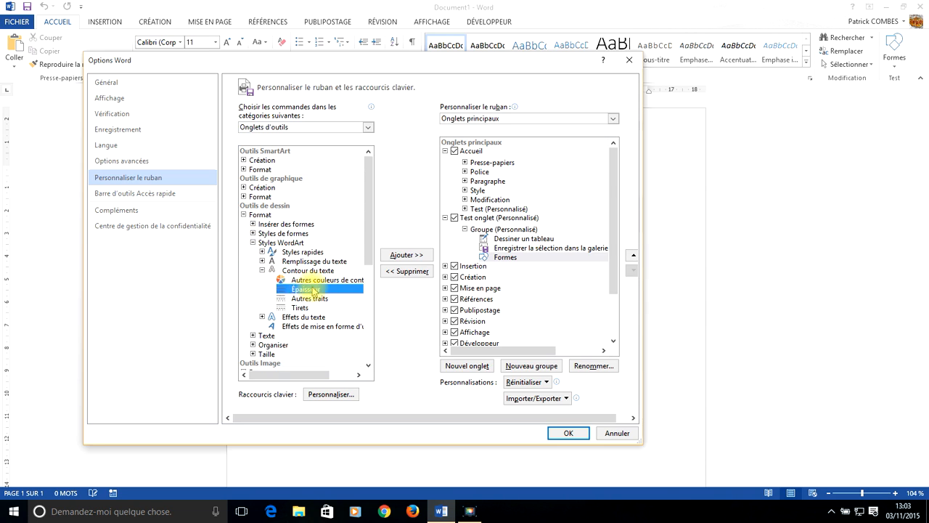
{"action": "left_click", "coordinate": [404, 254]}
{"action": "left_click", "coordinate": [334, 280]}
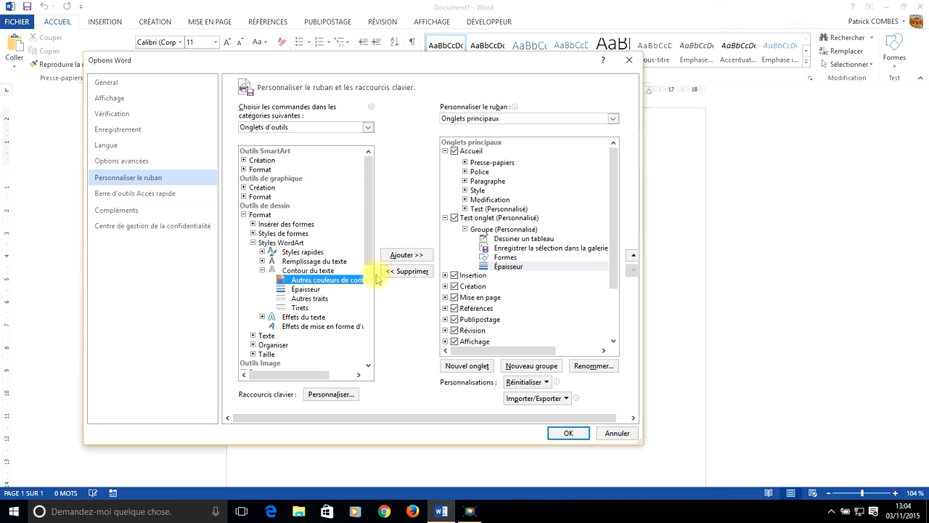
{"action": "left_click", "coordinate": [404, 255]}
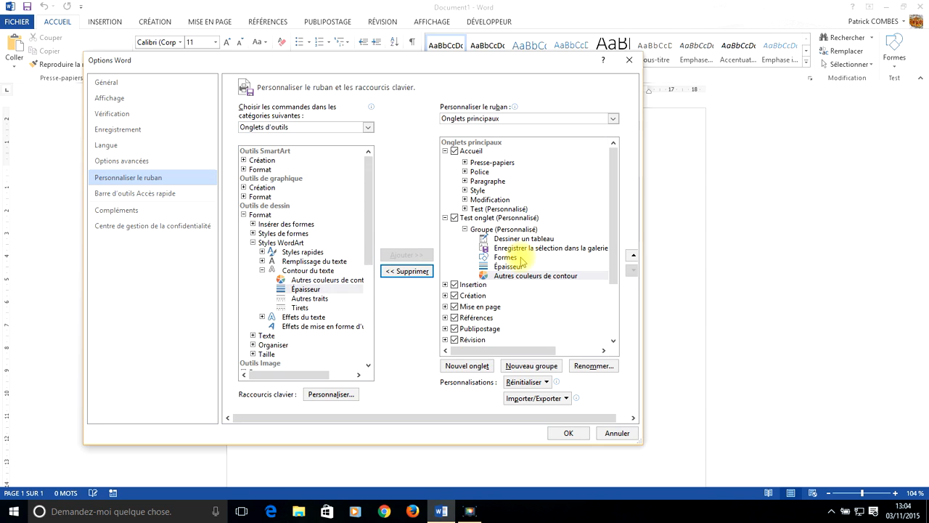
Add a second, unnamed group to the Test onglet tab, apply the ribbon changes and display that tab.
{"action": "left_click", "coordinate": [481, 217]}
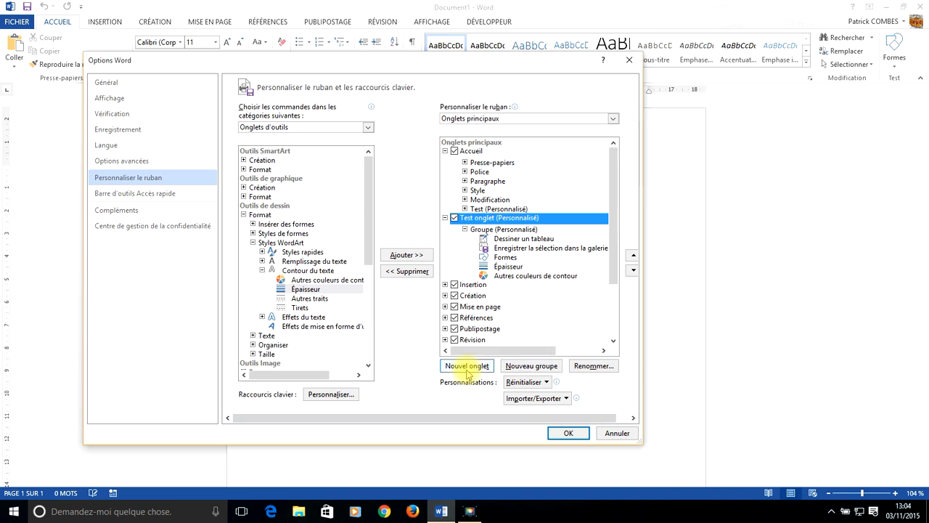
{"action": "left_click", "coordinate": [528, 374]}
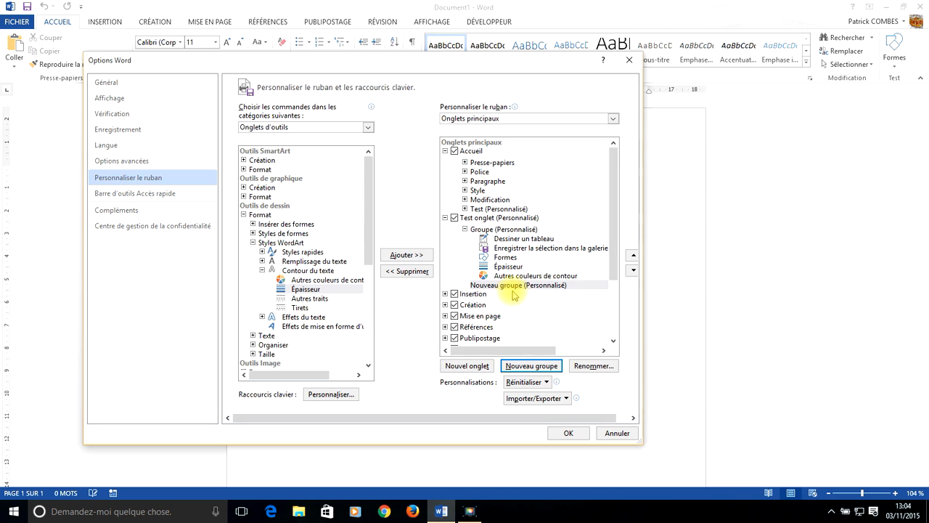
{"action": "left_click", "coordinate": [568, 433]}
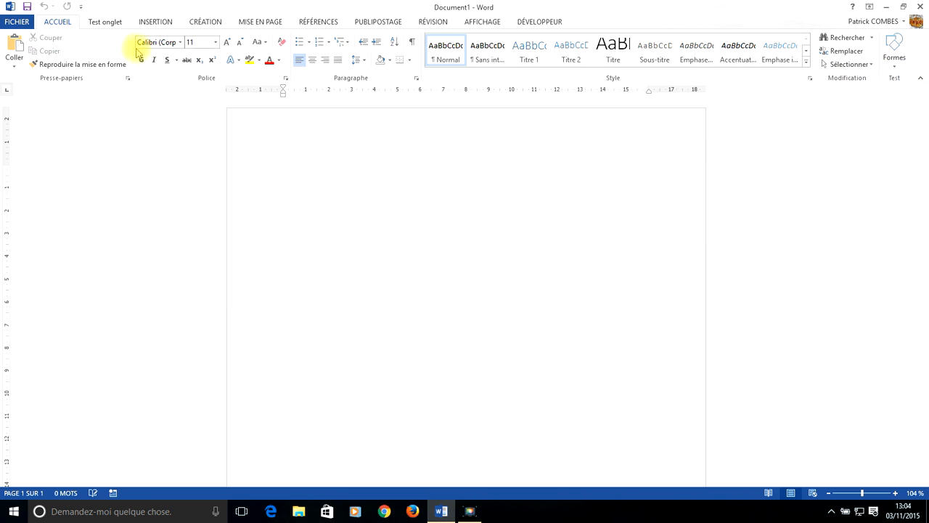
{"action": "left_click", "coordinate": [107, 21]}
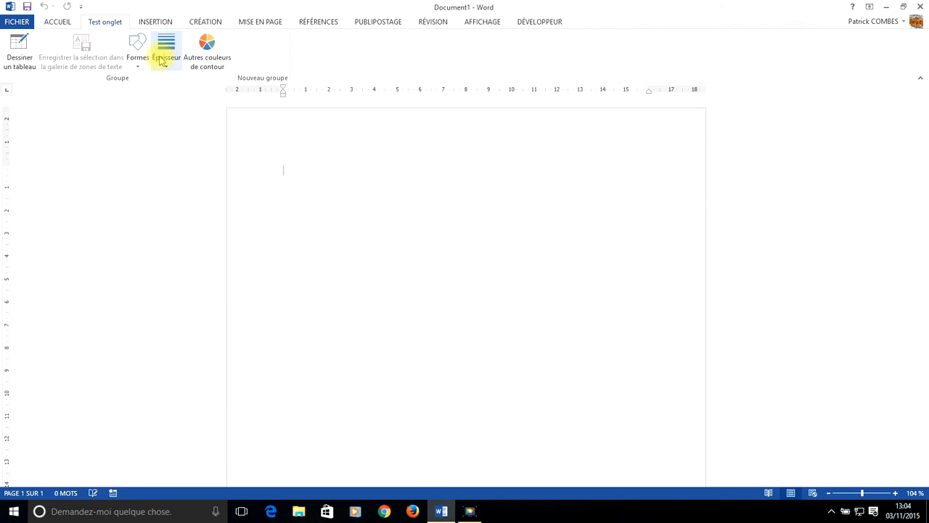
Reopen the ribbon customization options and remove the custom Test onglet tab.
{"action": "right_click", "coordinate": [565, 46]}
{"action": "key", "text": "Escape"}
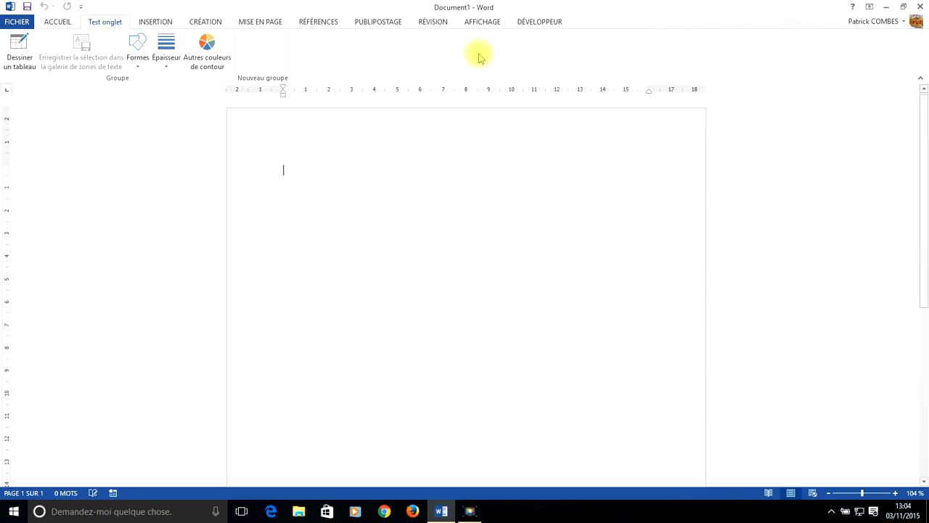
{"action": "right_click", "coordinate": [593, 53]}
{"action": "left_click", "coordinate": [616, 88]}
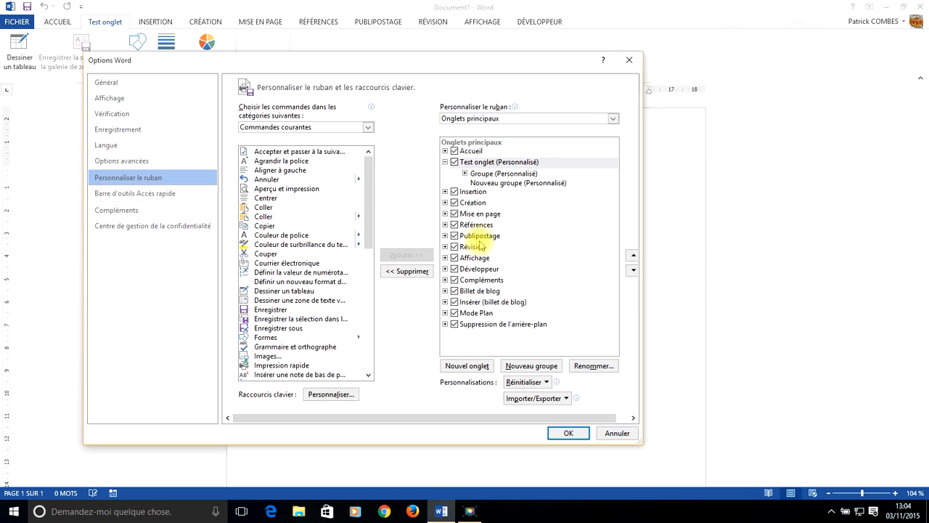
{"action": "left_click", "coordinate": [473, 165]}
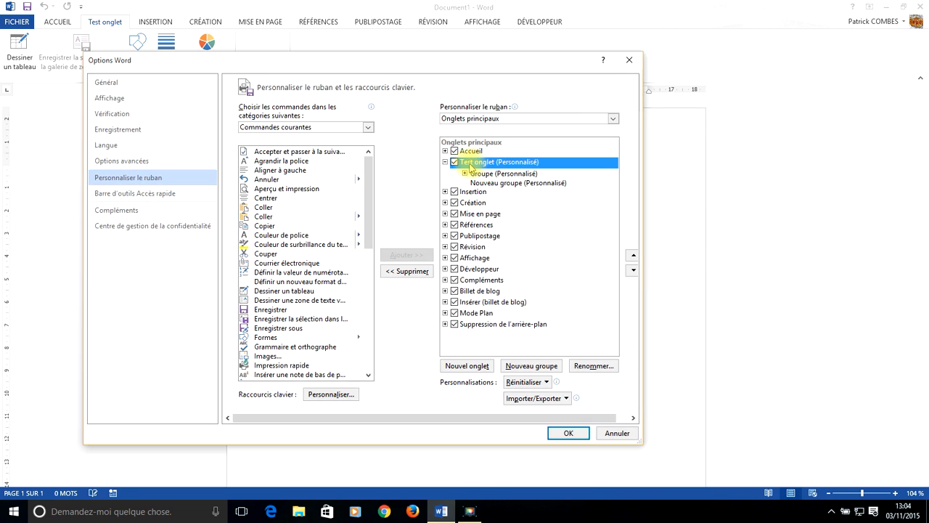
{"action": "left_click", "coordinate": [404, 273]}
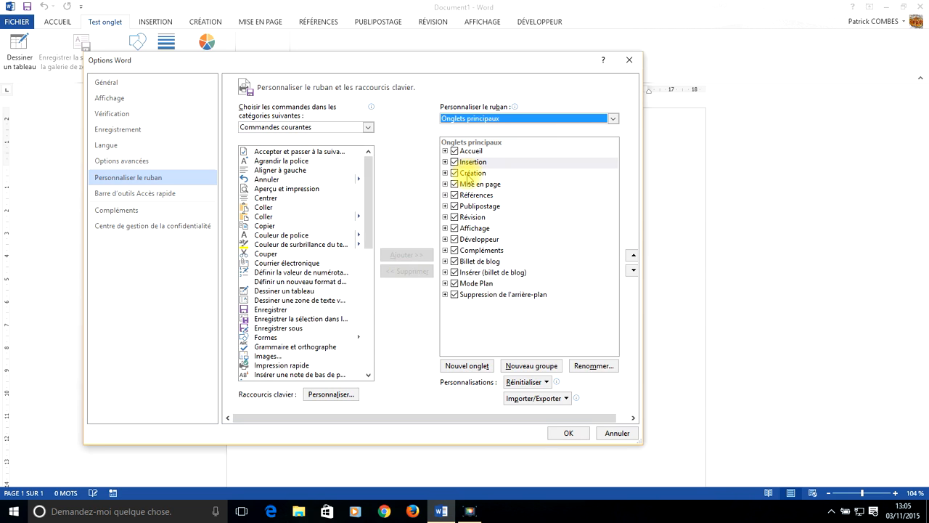
Remove the Formes command from the custom Test group in Accueil and apply the ribbon changes.
{"action": "left_click", "coordinate": [445, 152]}
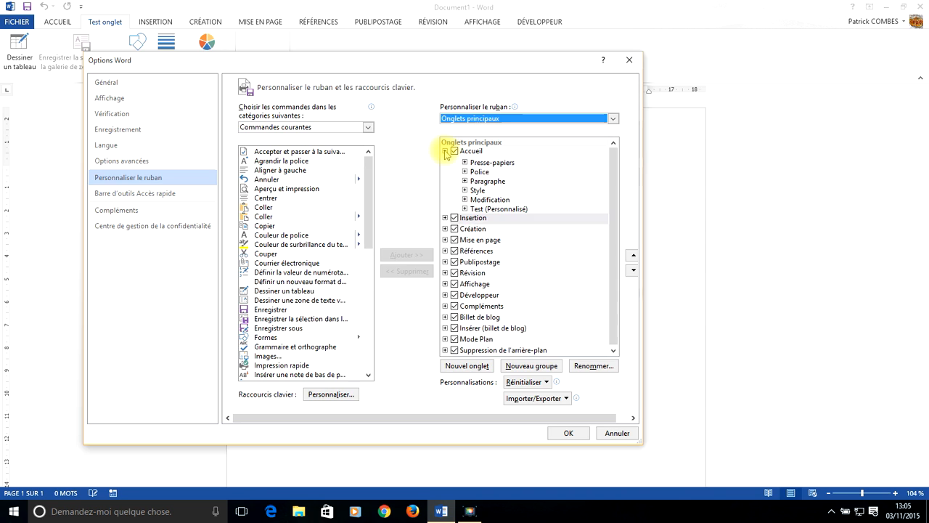
{"action": "left_click", "coordinate": [486, 209]}
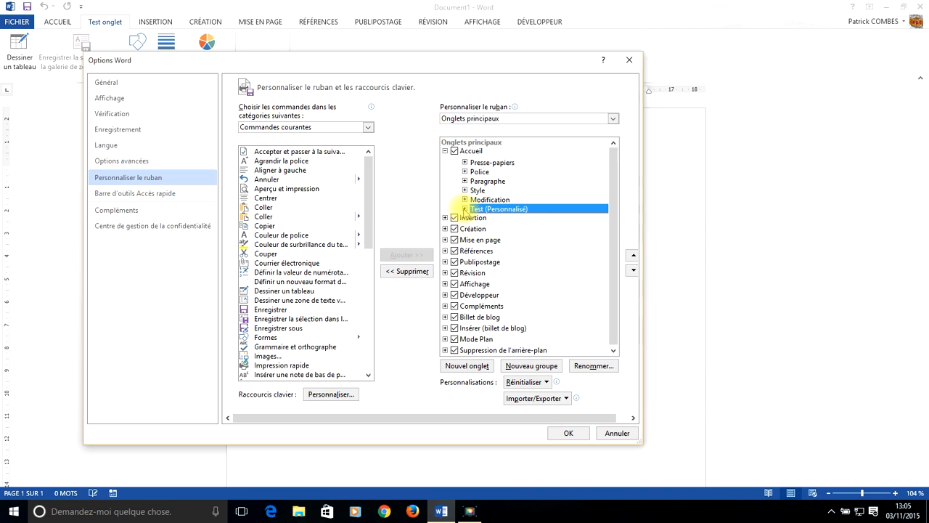
{"action": "left_click", "coordinate": [464, 209]}
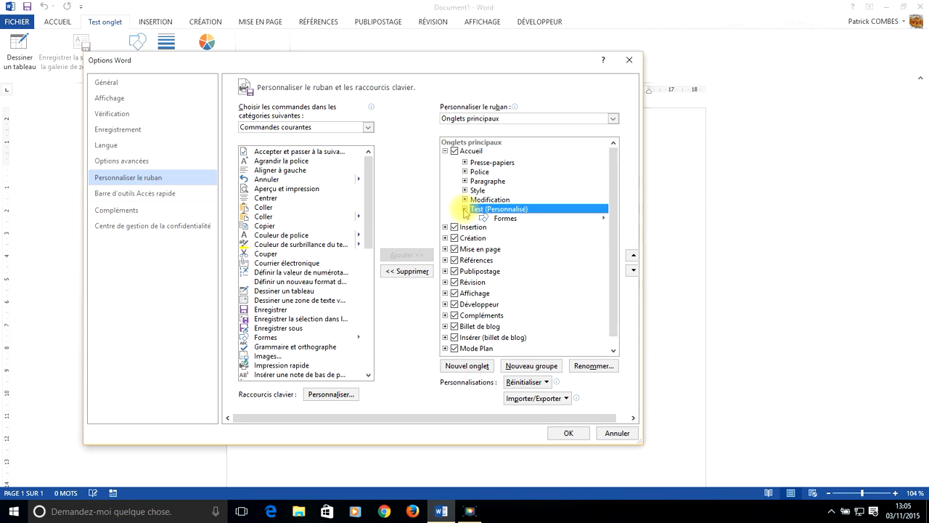
{"action": "left_click", "coordinate": [503, 218]}
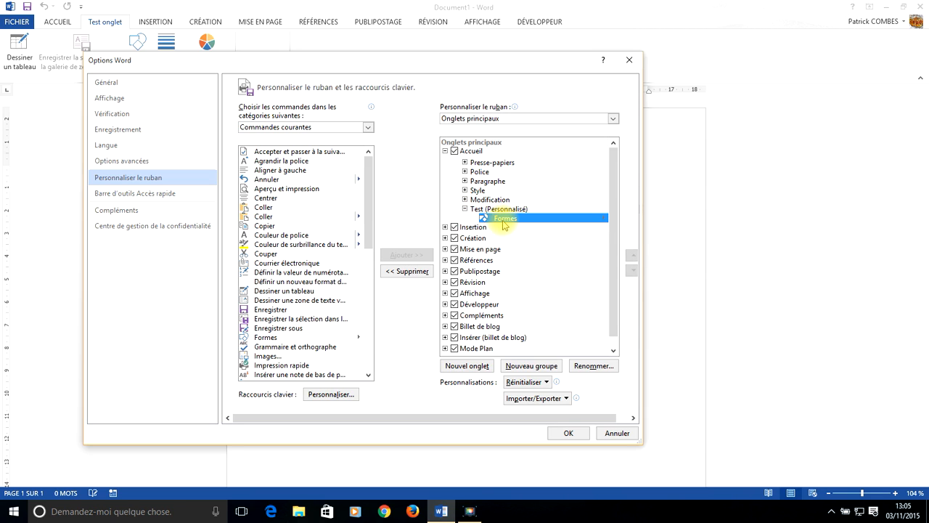
{"action": "left_click", "coordinate": [421, 275]}
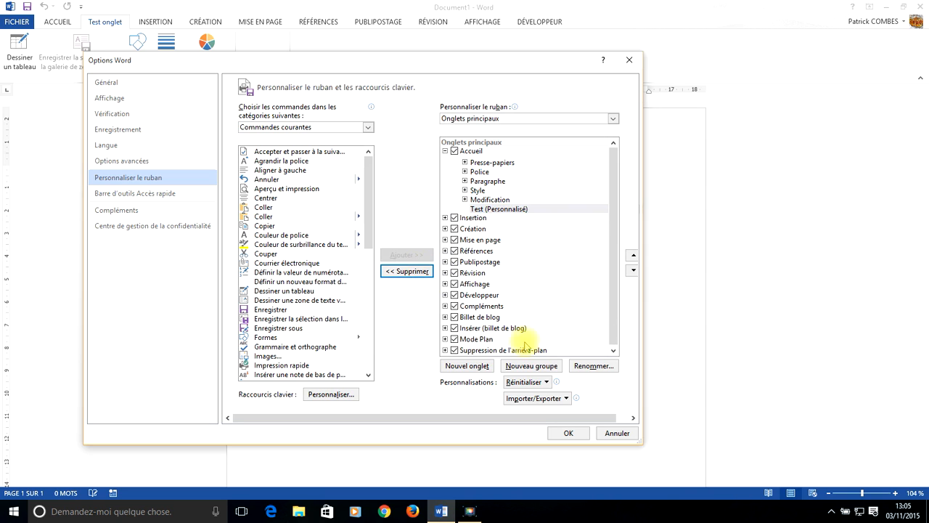
{"action": "left_click", "coordinate": [568, 434]}
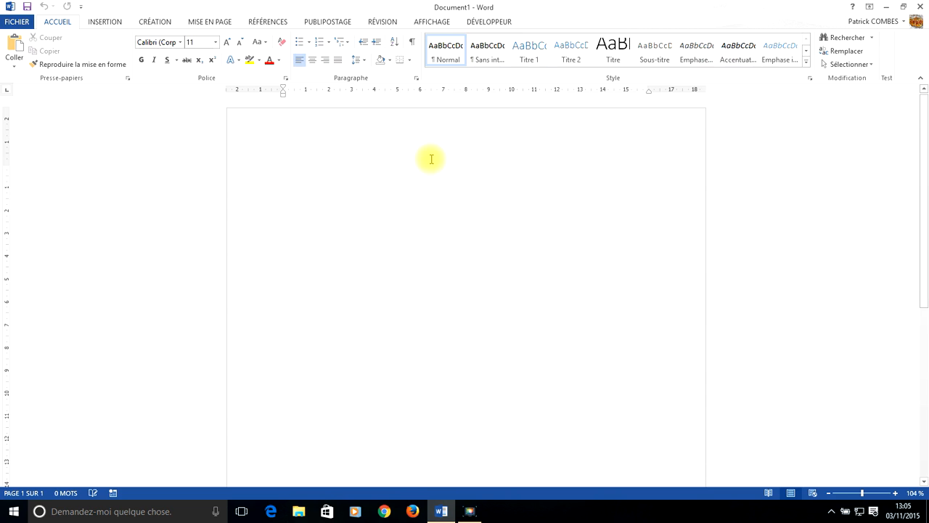
Collapse the ribbon to its tabs, and temporarily show and hide the Mise en page commands.
{"action": "left_click", "coordinate": [921, 82]}
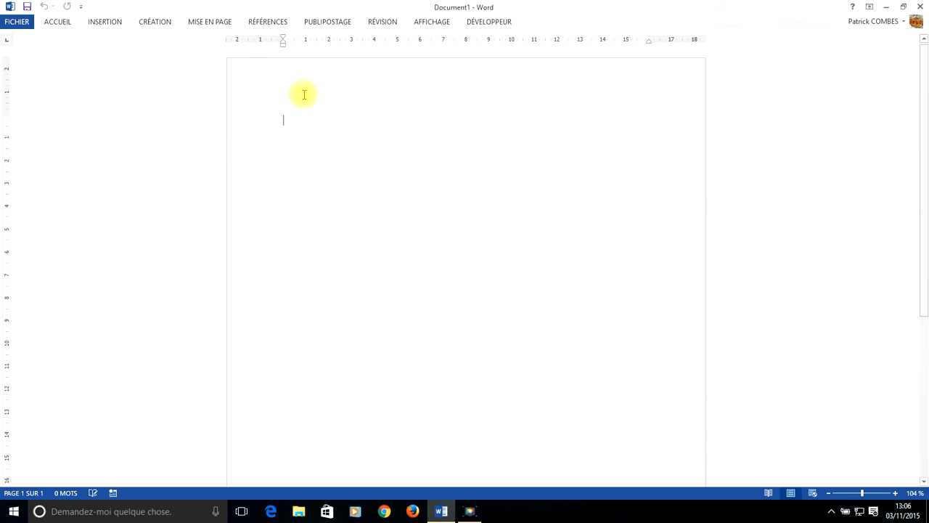
{"action": "left_click", "coordinate": [218, 23]}
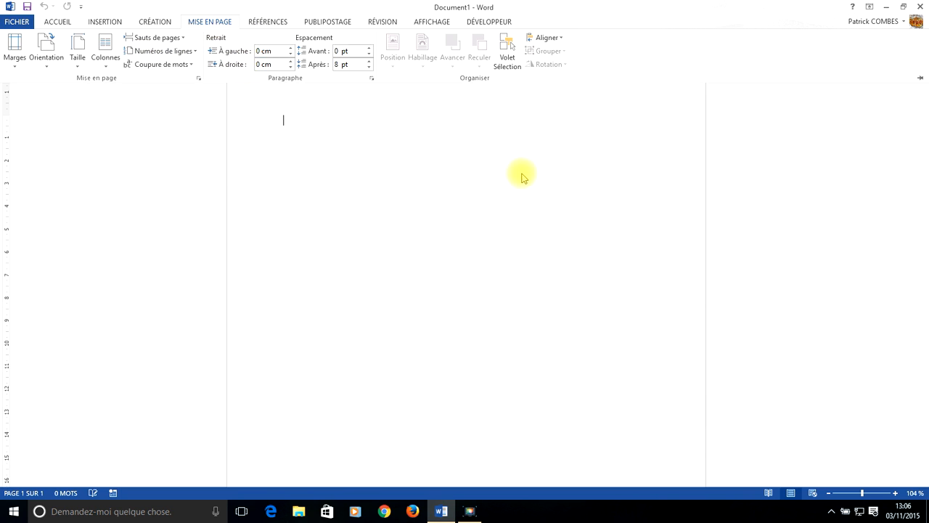
{"action": "key", "text": "ctrl+F1"}
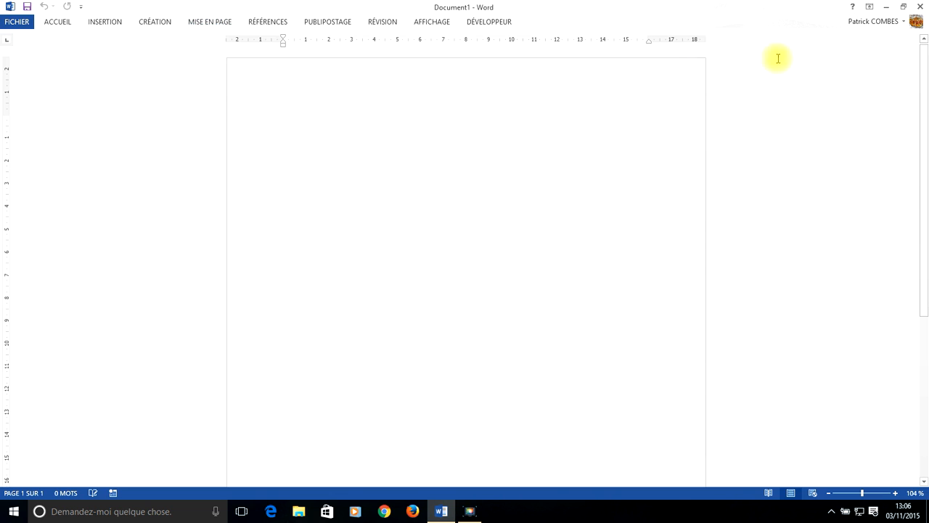
Set the ribbon display to Afficher les onglets et commandes, and switch it to Masquer automatiquement le ruban.
{"action": "left_click", "coordinate": [873, 11]}
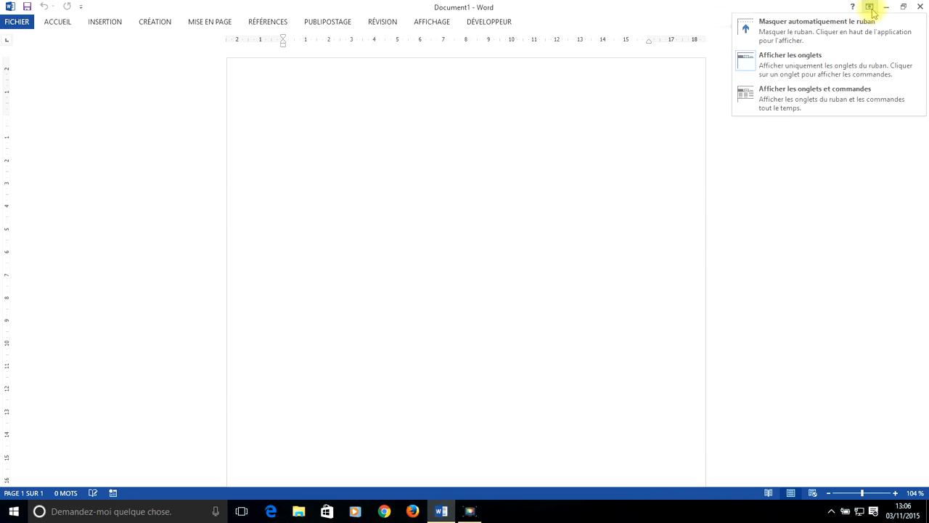
{"action": "left_click", "coordinate": [804, 99]}
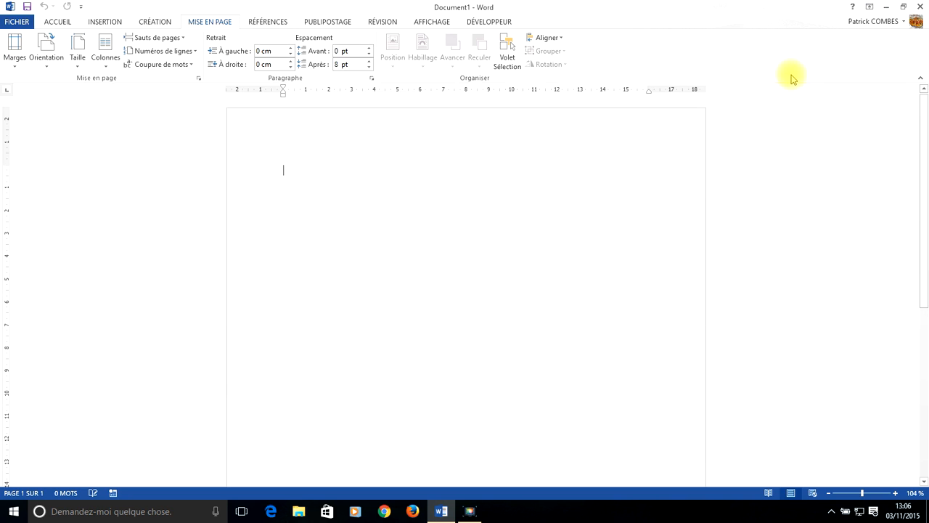
{"action": "left_click", "coordinate": [870, 9]}
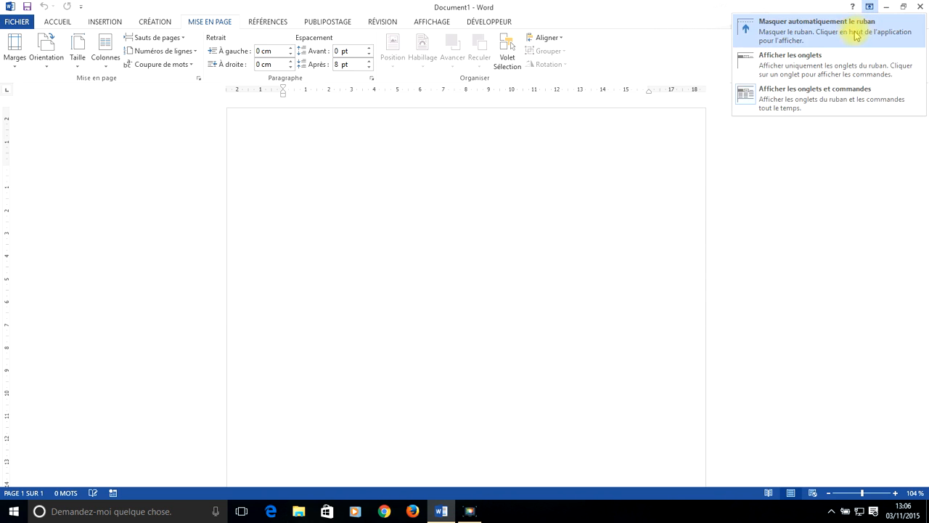
{"action": "left_click", "coordinate": [811, 37]}
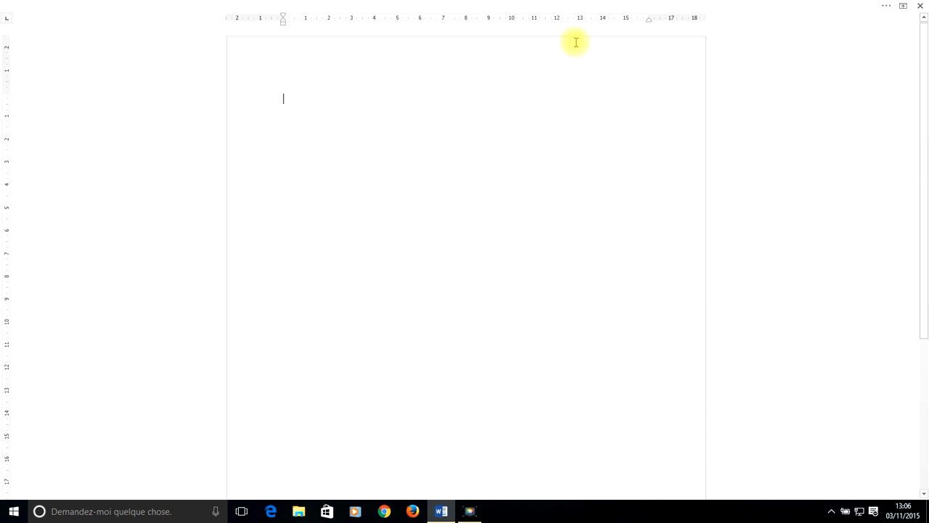
Temporarily reveal the auto-hidden ribbon and turn on bold formatting from the Accueil commands.
{"action": "left_click", "coordinate": [904, 7]}
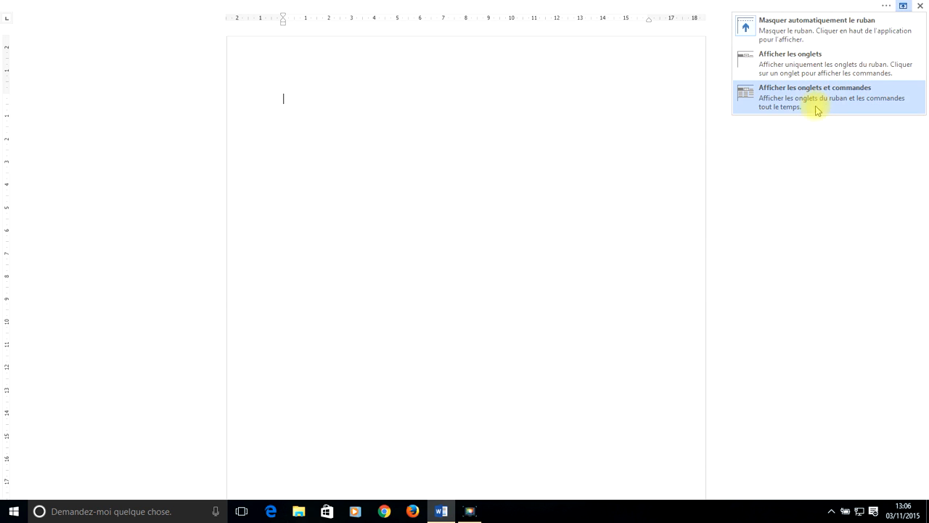
{"action": "left_click", "coordinate": [620, 102]}
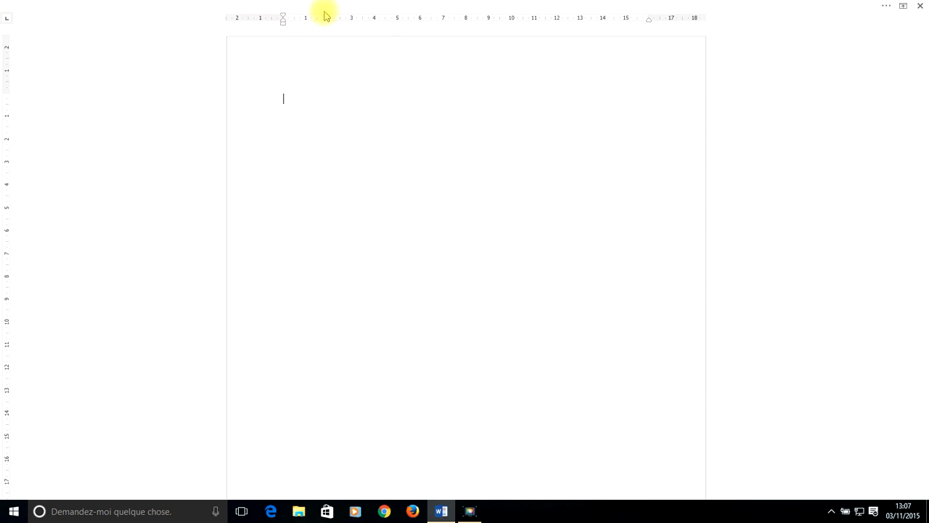
{"action": "left_click", "coordinate": [216, 7]}
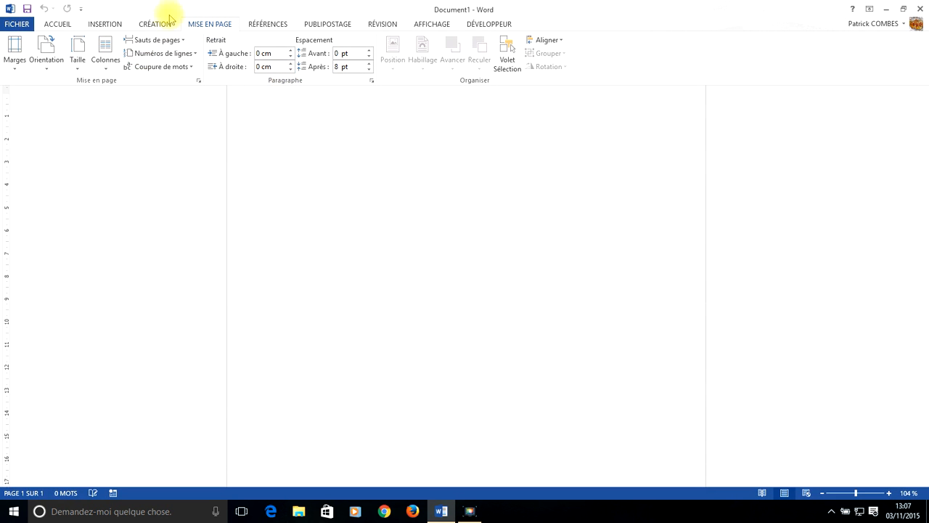
{"action": "left_click", "coordinate": [75, 23]}
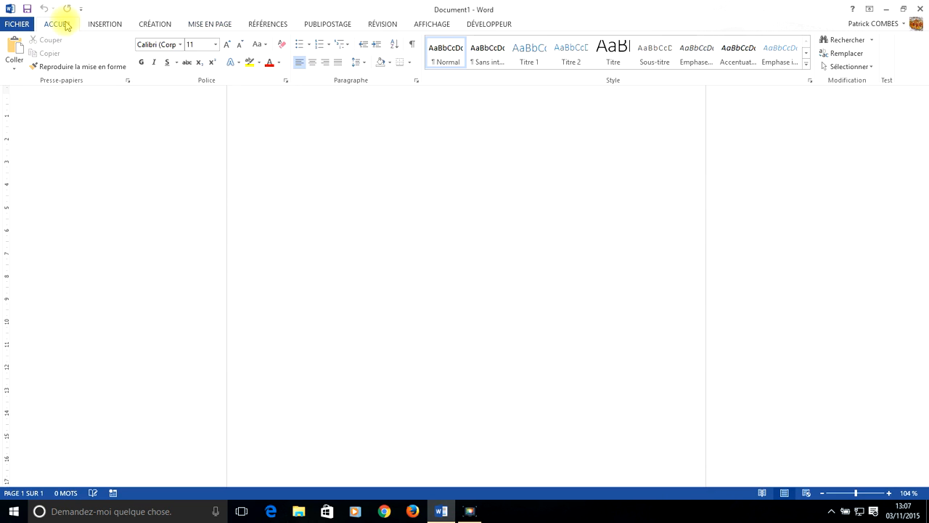
{"action": "left_click", "coordinate": [141, 63]}
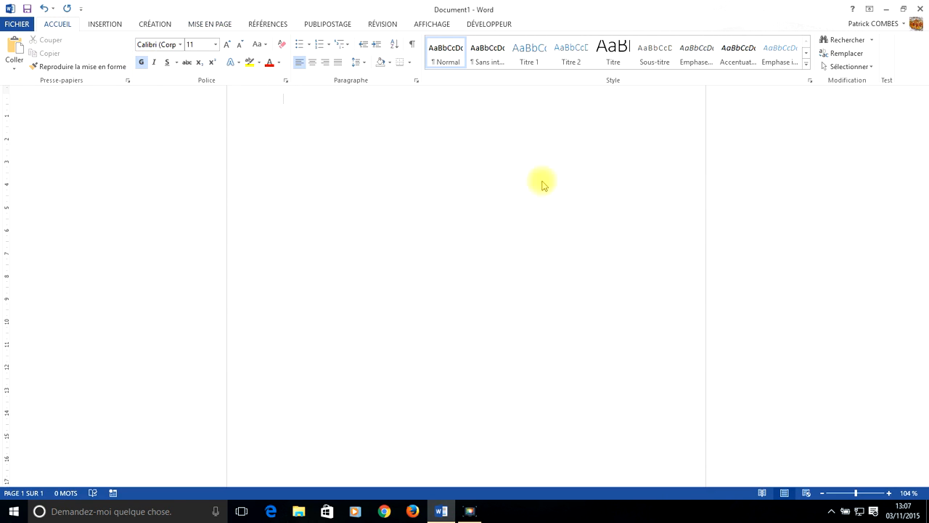
Hide the revealed ribbon again and restore its full display with Afficher les onglets et commandes.
{"action": "key", "text": "ctrl+shift+F1"}
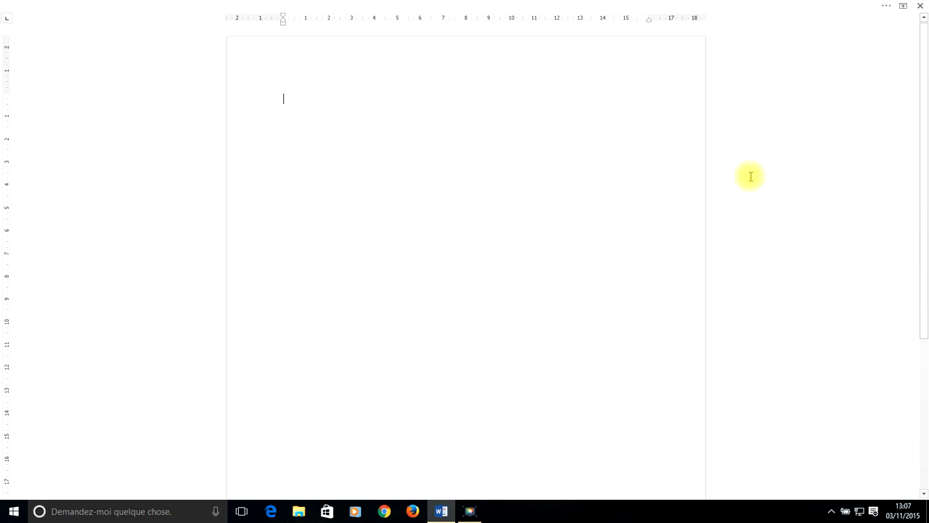
{"action": "left_click", "coordinate": [903, 6]}
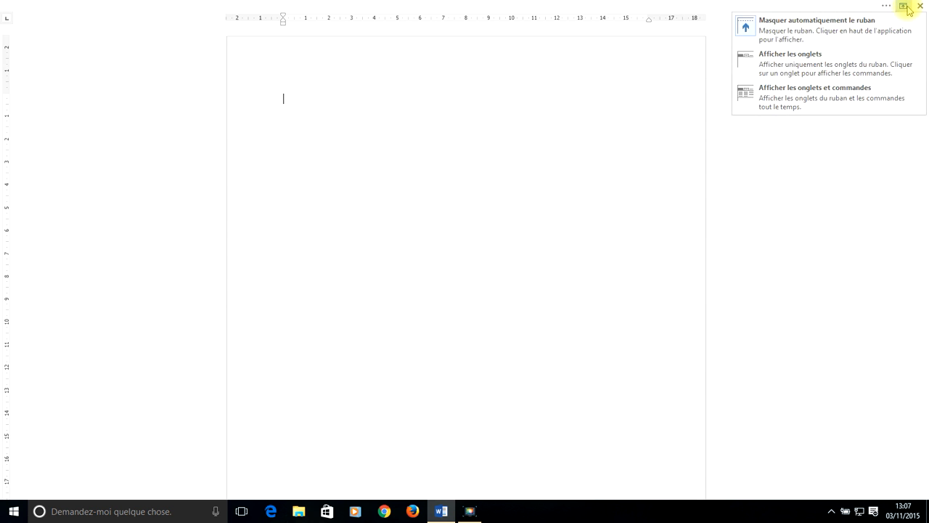
{"action": "left_click", "coordinate": [835, 91]}
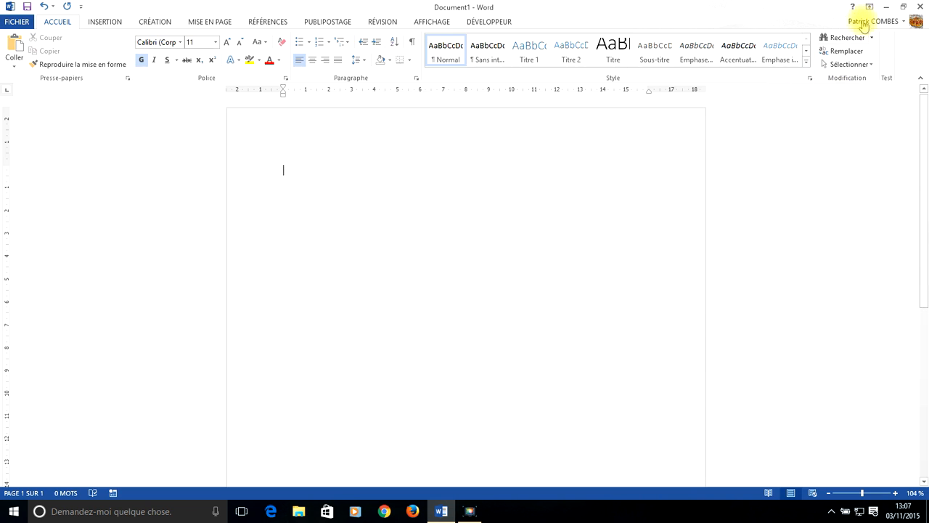